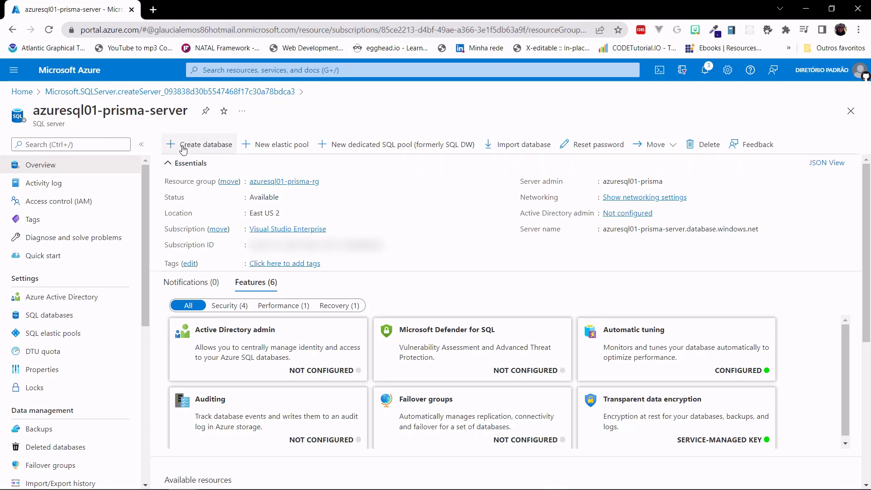
# Start a new database from the azuresql01-prisma-server overview using '+ Create database'.
pyautogui.click(183, 146)
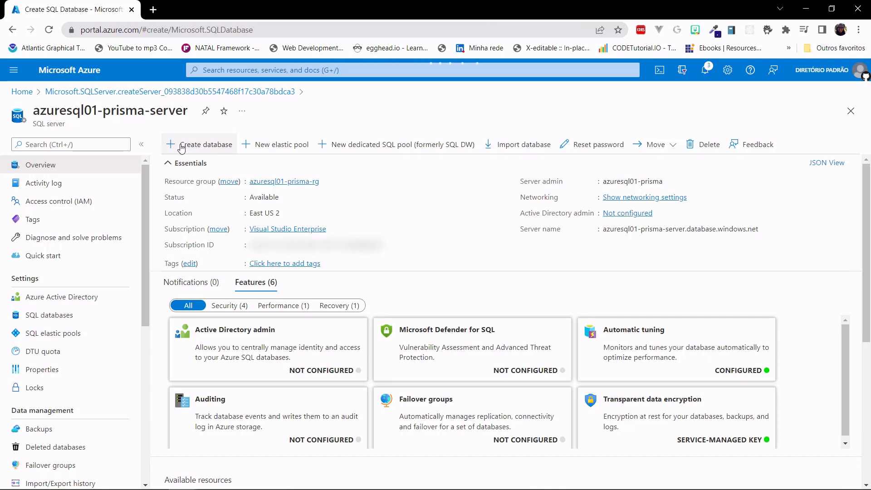
pyautogui.scroll(-3, 394, 210)
pyautogui.scroll(-1, 394, 211)
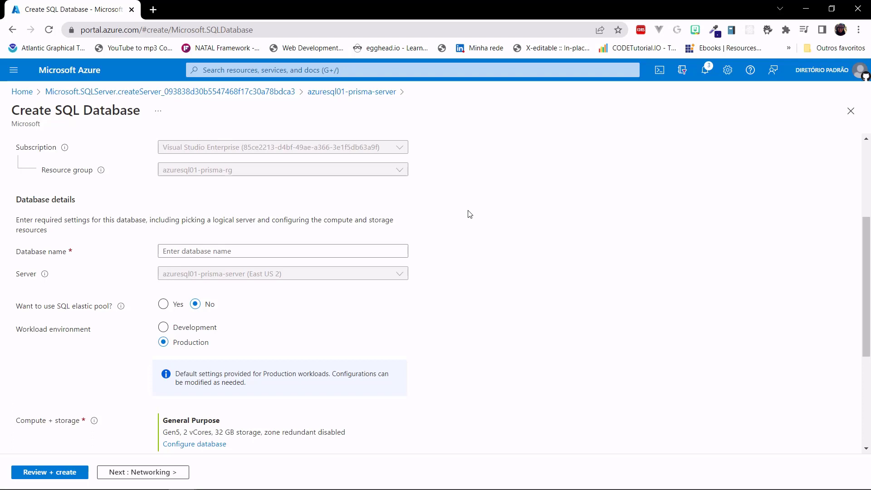
# Paste the name azuresql01-prisma-database from Notepad and choose the Development workload environment.
pyautogui.click(54, 250)
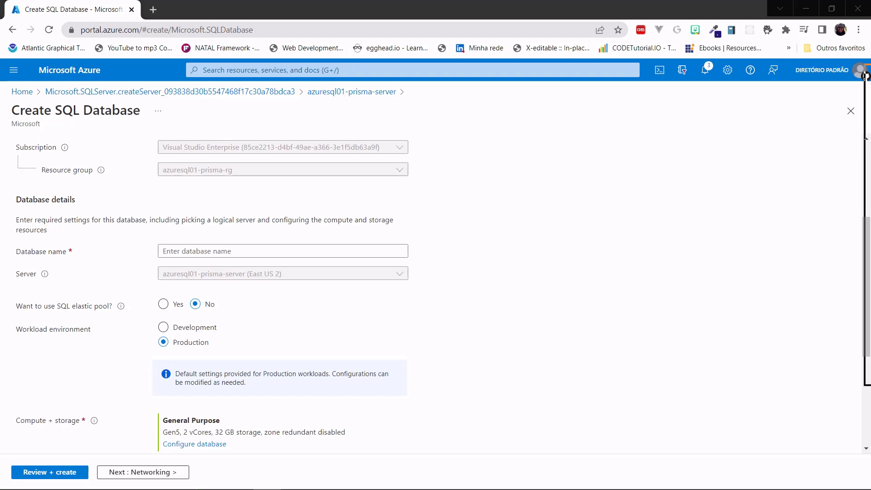
pyautogui.moveTo(863, 75); pyautogui.dragTo(567, 108)
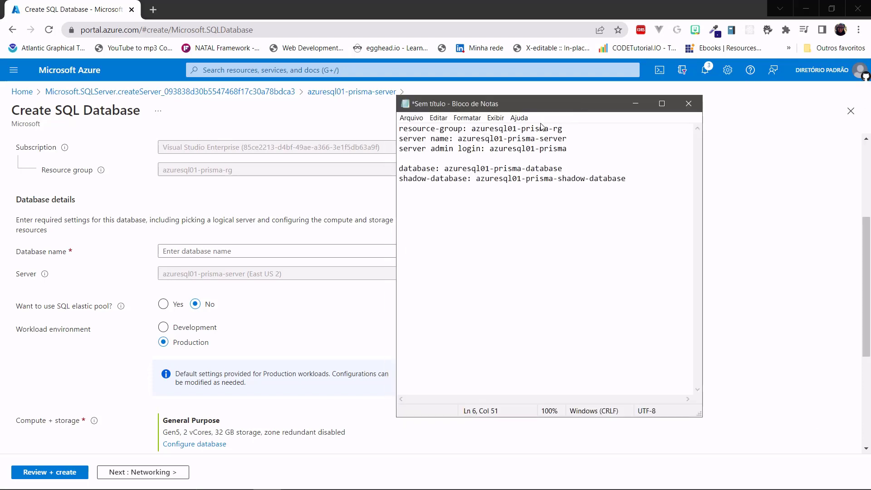
pyautogui.click(563, 168)
pyautogui.moveTo(563, 167); pyautogui.dragTo(445, 168)
pyautogui.hotkey('ctrl', 'c')
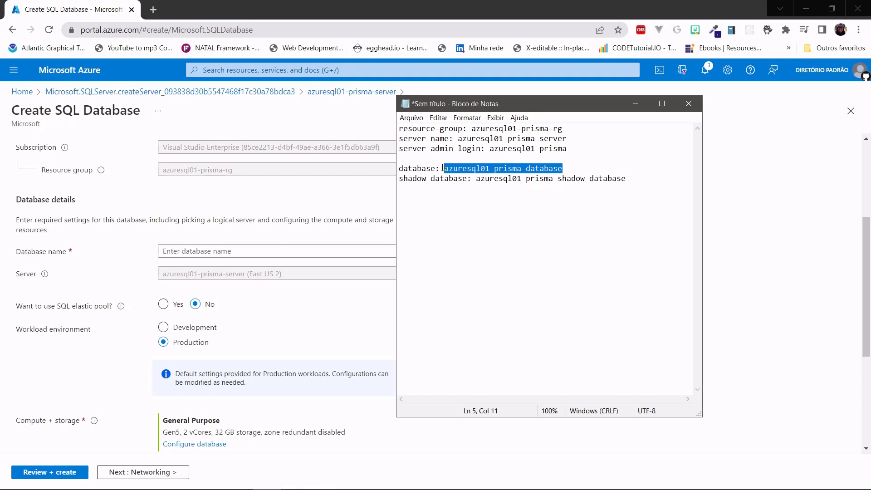
pyautogui.click(276, 250)
pyautogui.hotkey('ctrl', 'v')
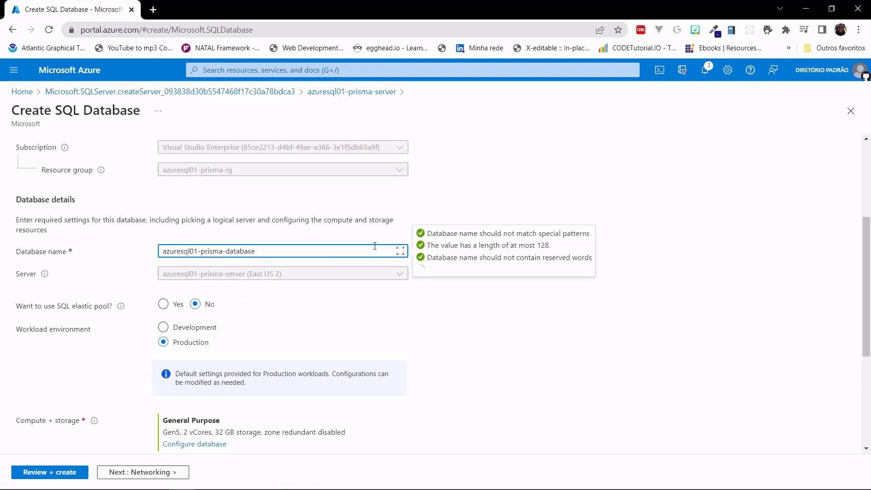
pyautogui.click(452, 172)
pyautogui.scroll(-1, 452, 171)
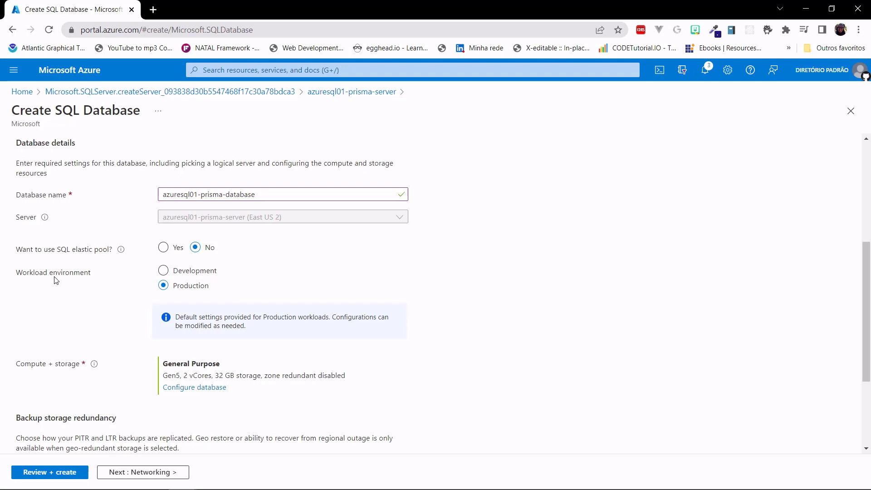
pyautogui.click(163, 271)
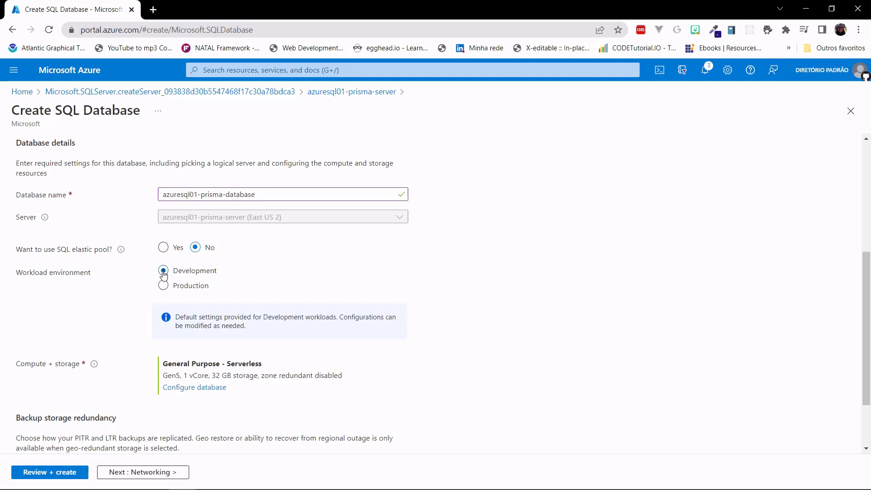
pyautogui.scroll(-1, 163, 273)
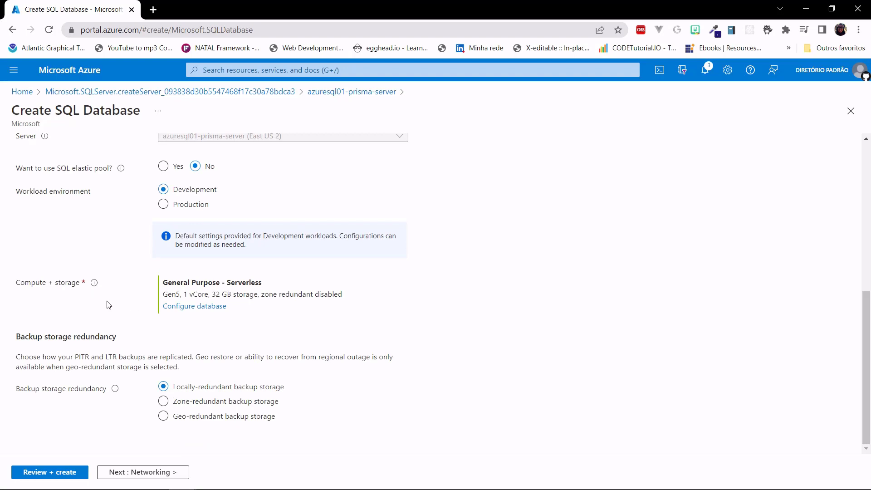
# Apply the Basic service tier with a 2 GB data max size.
pyautogui.click(174, 309)
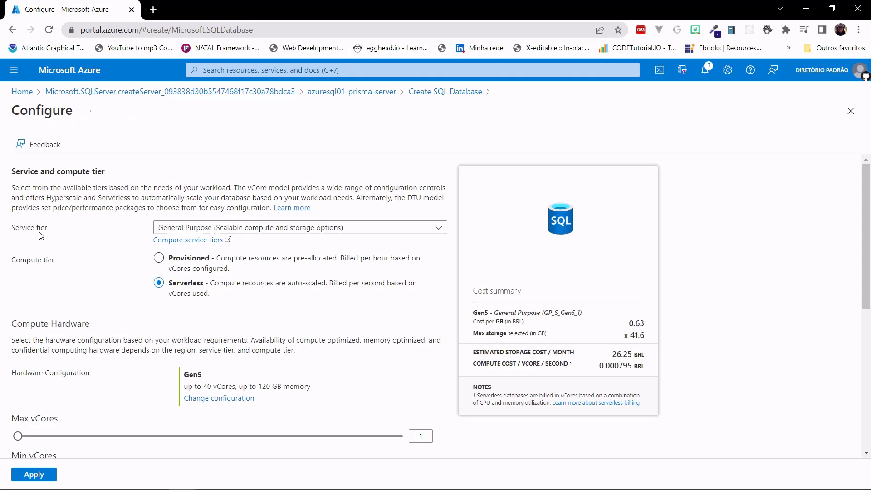
pyautogui.click(423, 228)
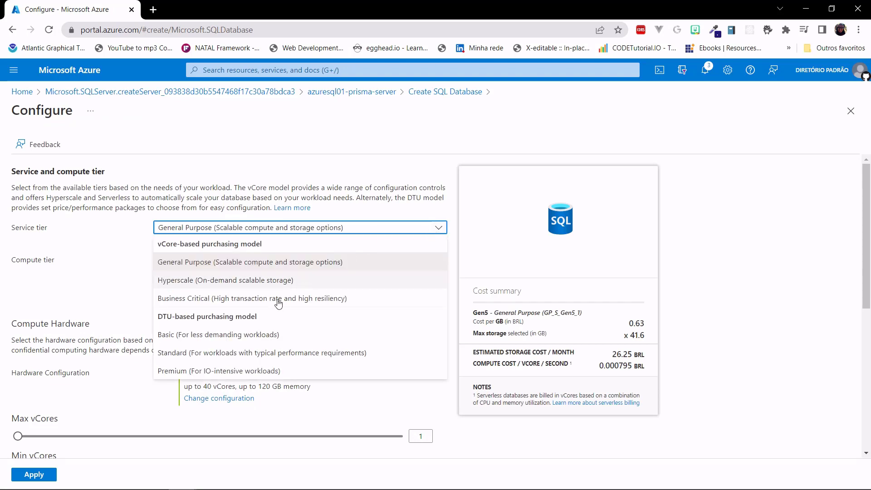
pyautogui.click(169, 335)
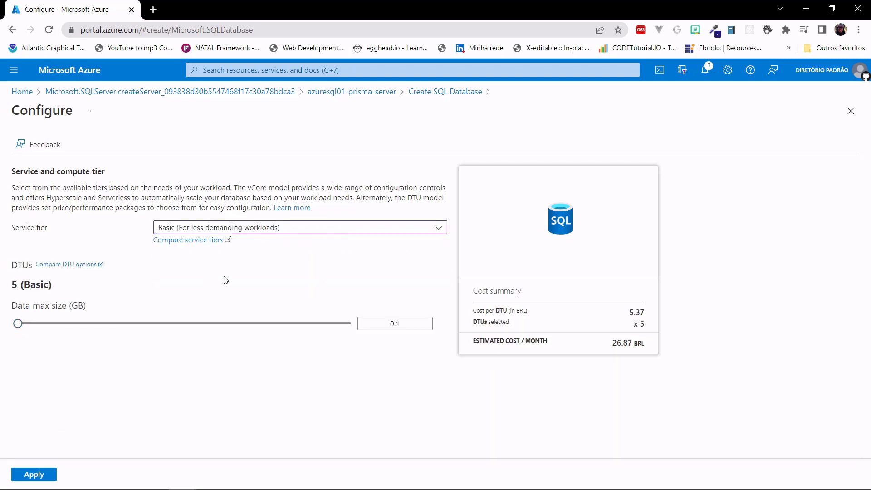
pyautogui.moveTo(18, 323); pyautogui.dragTo(351, 324)
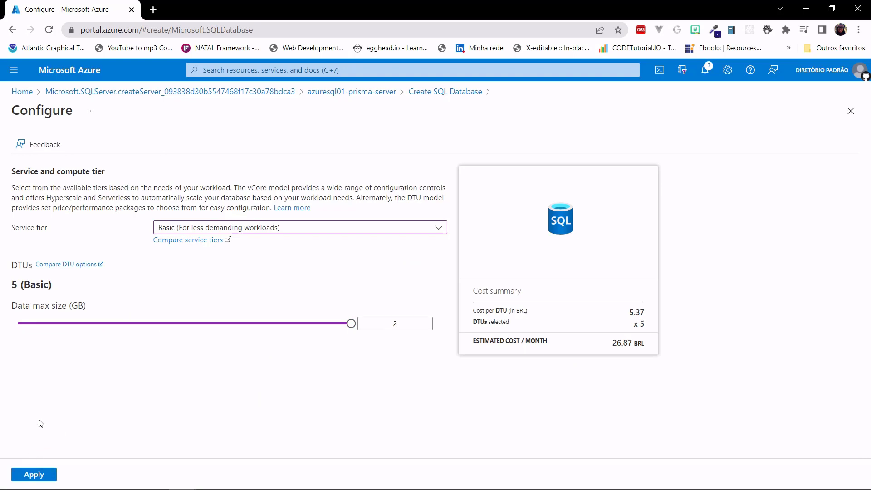
pyautogui.click(34, 474)
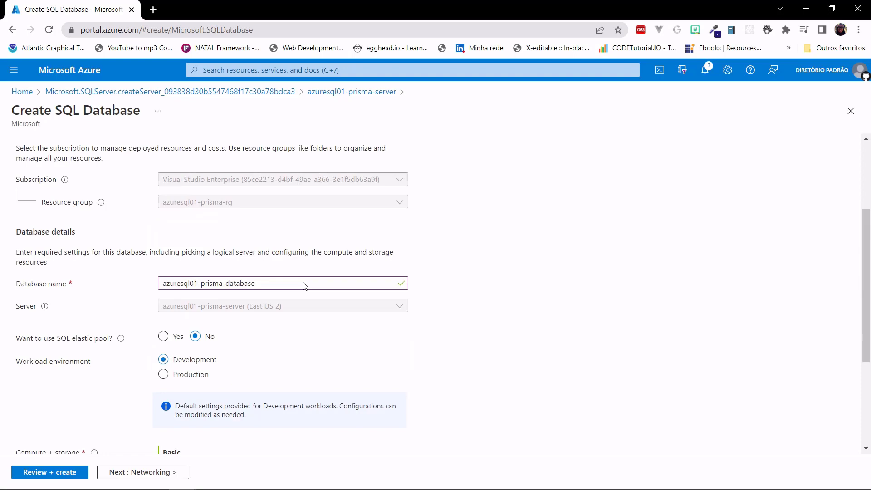
# On the Networking step, set 'Add current client IP address' to Yes.
pyautogui.click(127, 472)
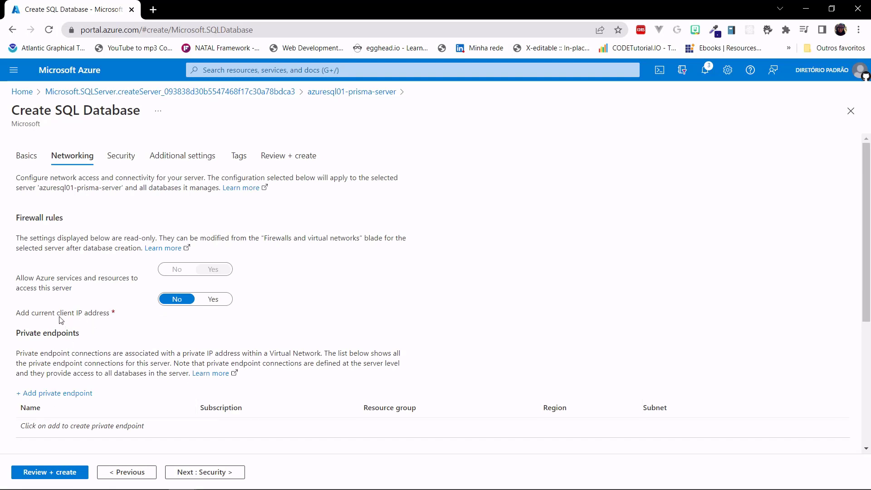
pyautogui.click(215, 301)
pyautogui.scroll(-2, 214, 301)
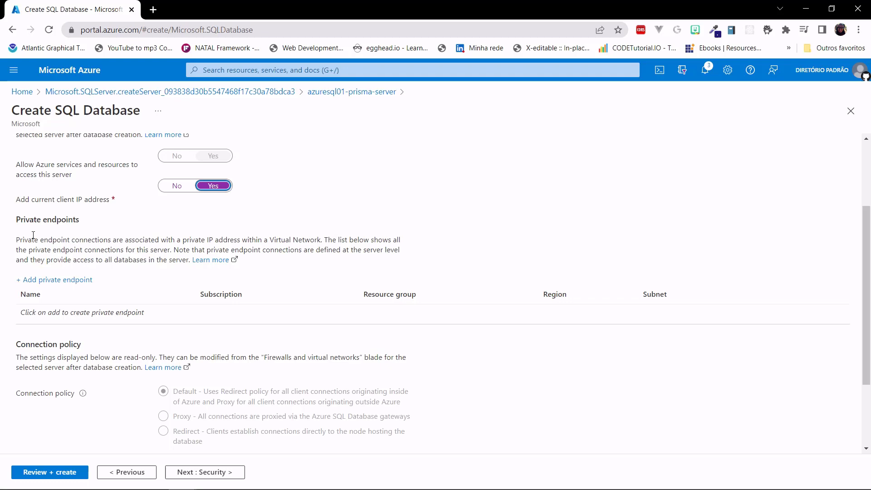
pyautogui.scroll(-1, 71, 236)
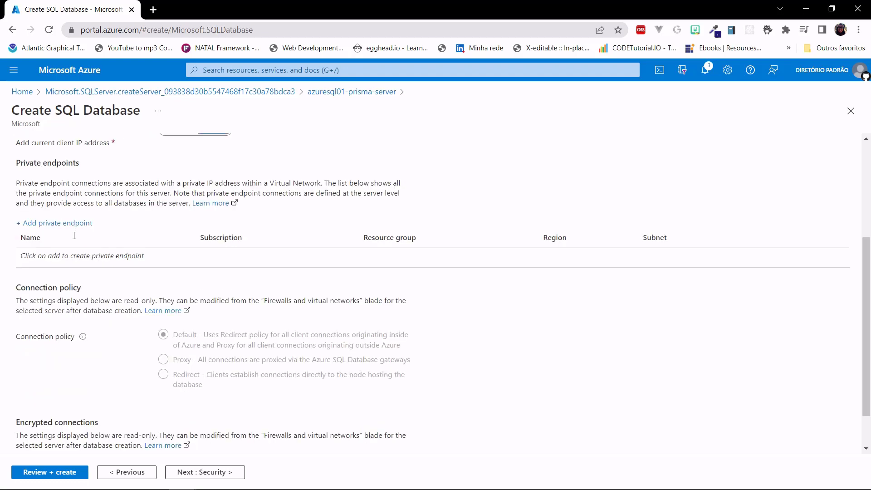
pyautogui.scroll(-1, 74, 238)
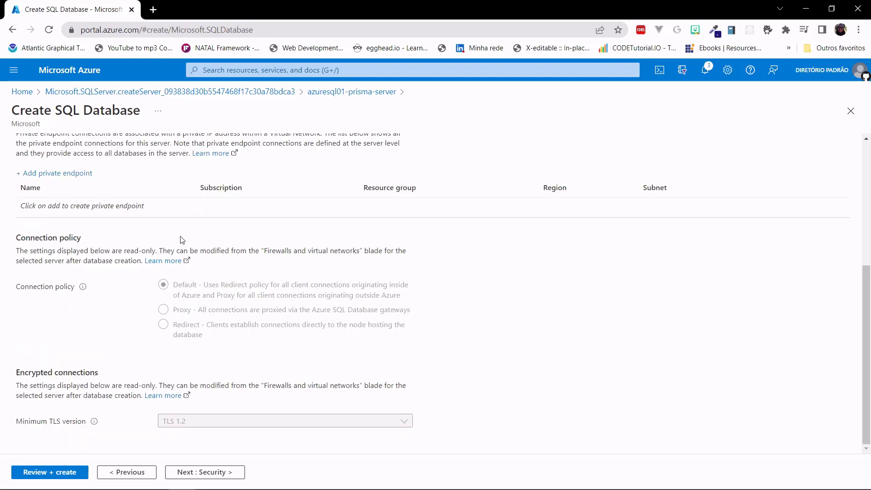
# Pass the Security step with Defender left at 'Not now' and reach Additional settings.
pyautogui.click(194, 477)
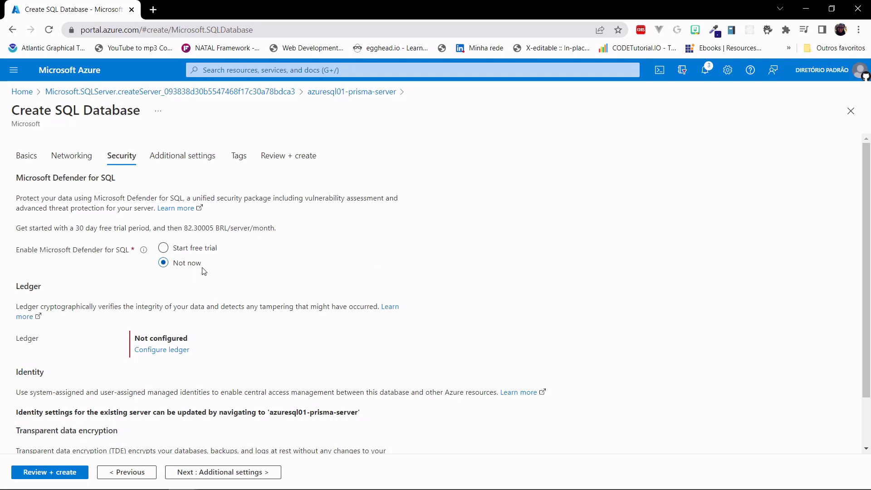
pyautogui.scroll(-1, 202, 269)
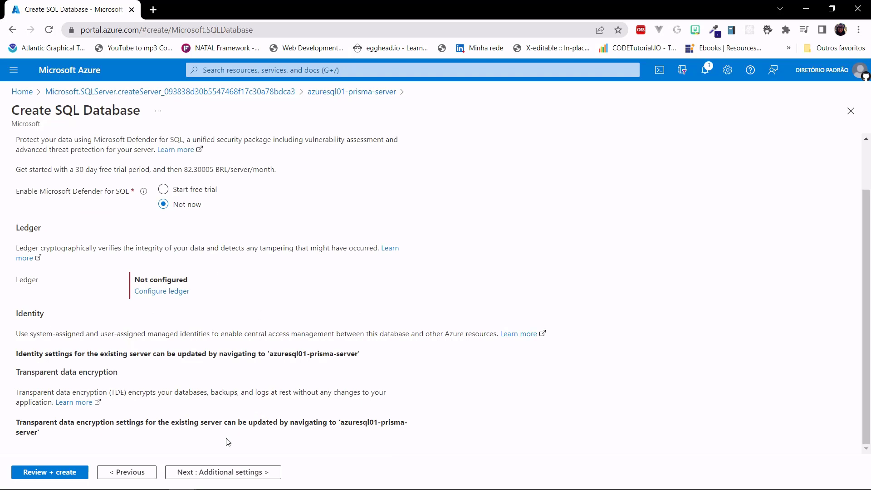
pyautogui.click(222, 472)
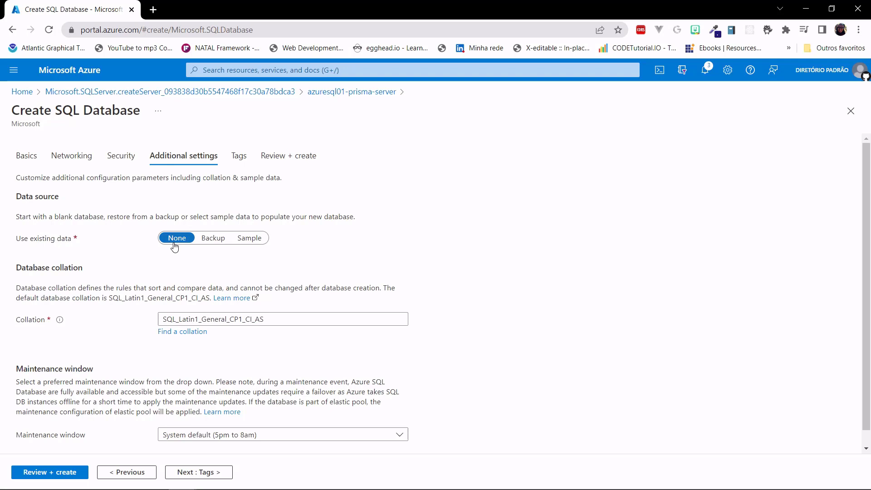
pyautogui.scroll(-1, 81, 272)
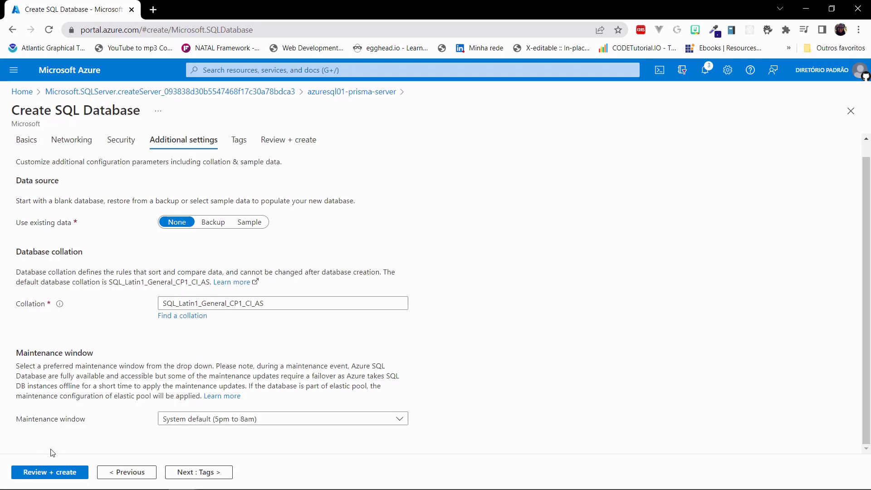
# Review the summary and create the database, waiting until deployment completes.
pyautogui.click(36, 473)
pyautogui.scroll(-3, 388, 318)
pyautogui.scroll(-3, 388, 317)
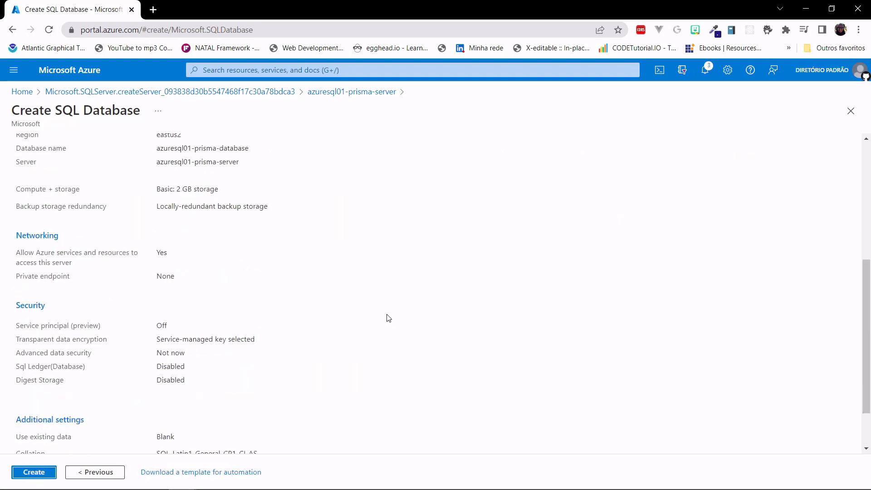
pyautogui.scroll(-3, 388, 318)
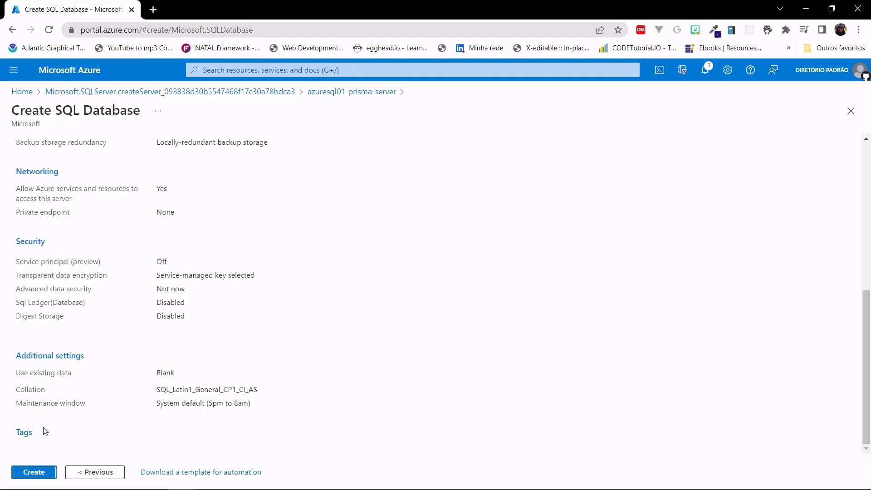
pyautogui.click(30, 475)
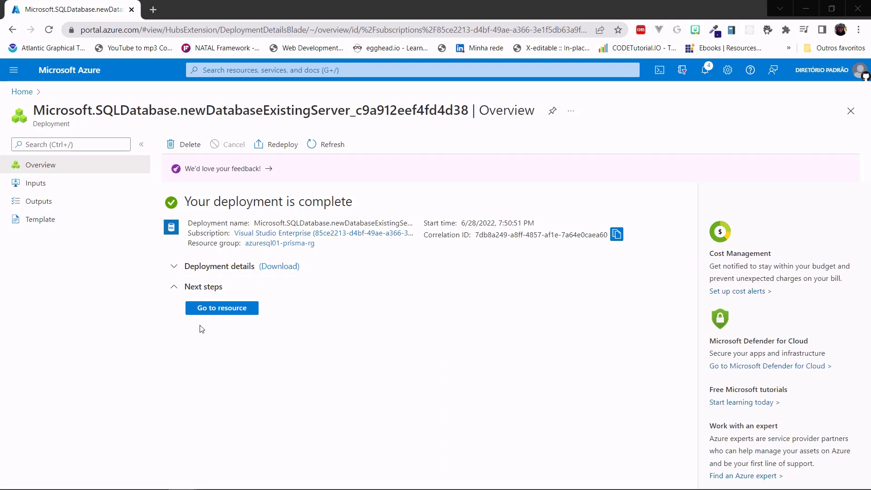
# Go to the new azuresql01-prisma-database resource and view its Overview.
pyautogui.click(216, 310)
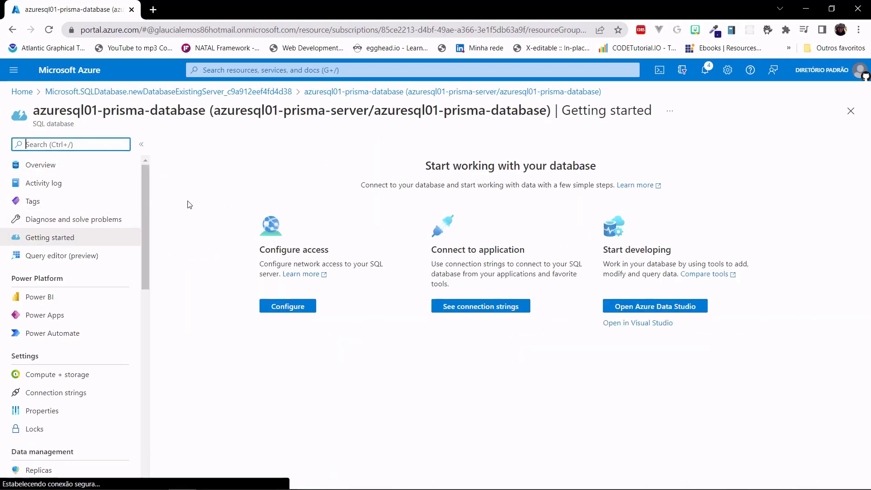
pyautogui.click(41, 164)
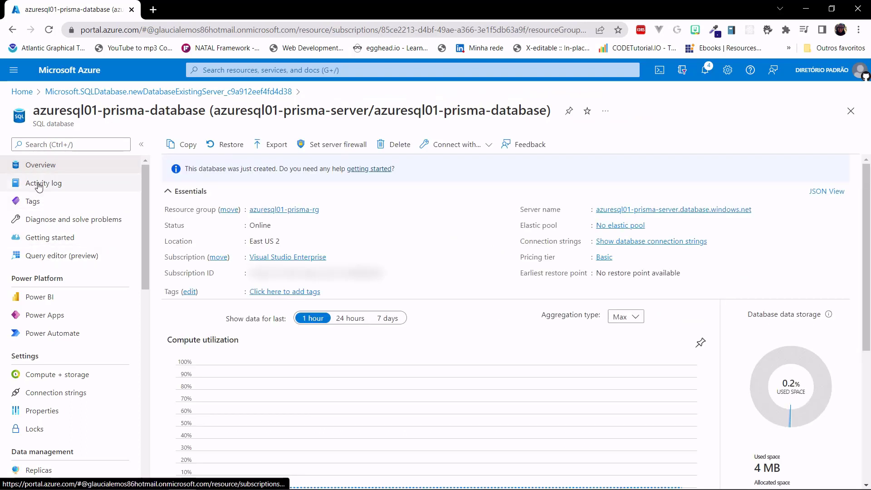
pyautogui.scroll(-5, 55, 259)
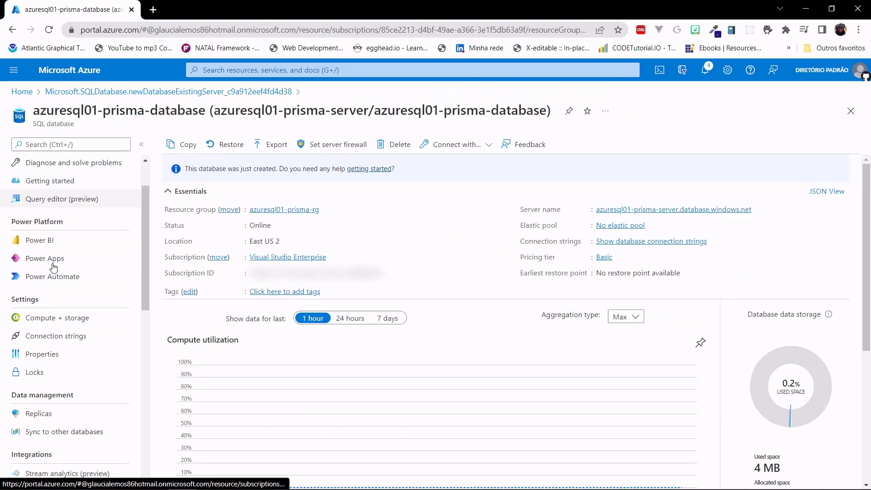
pyautogui.scroll(5, 54, 266)
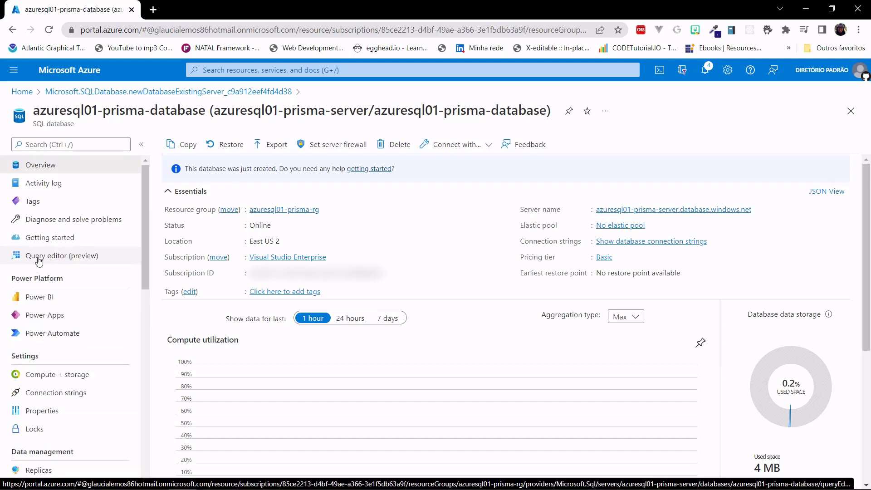
# Open Query editor (preview) and select its sign-in text for login azuresql01-prisma.
pyautogui.click(39, 259)
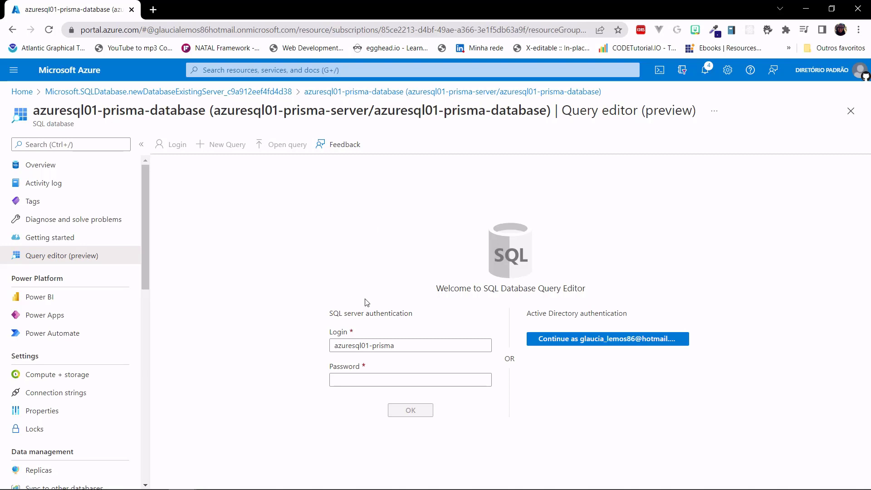
pyautogui.moveTo(279, 323); pyautogui.dragTo(502, 385)
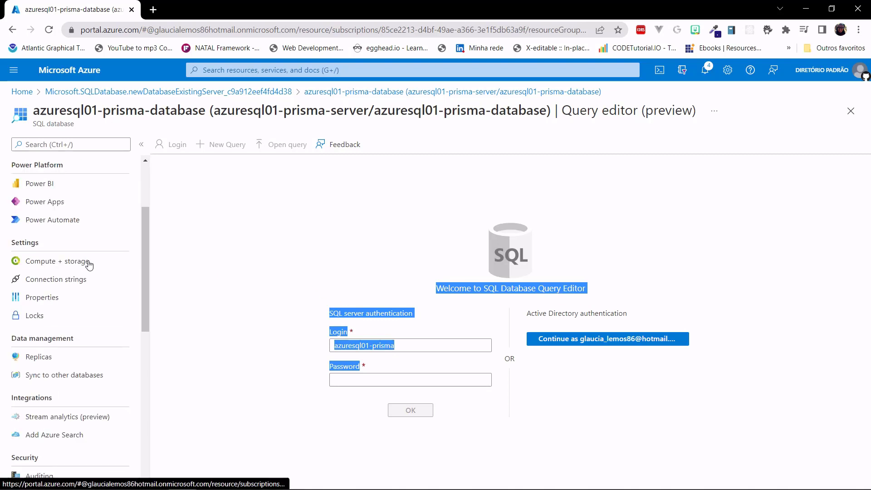
pyautogui.scroll(-1, 90, 265)
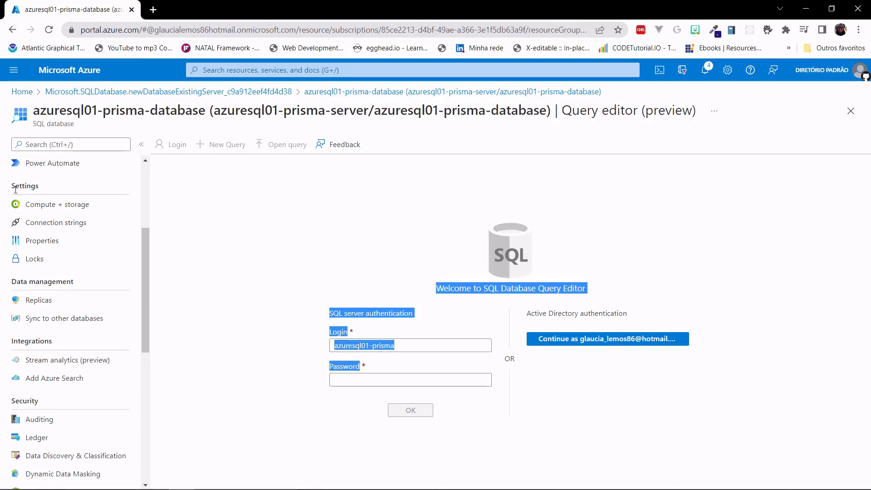
# Open Connection strings to show the ADO.NET SQL authentication string.
pyautogui.click(56, 222)
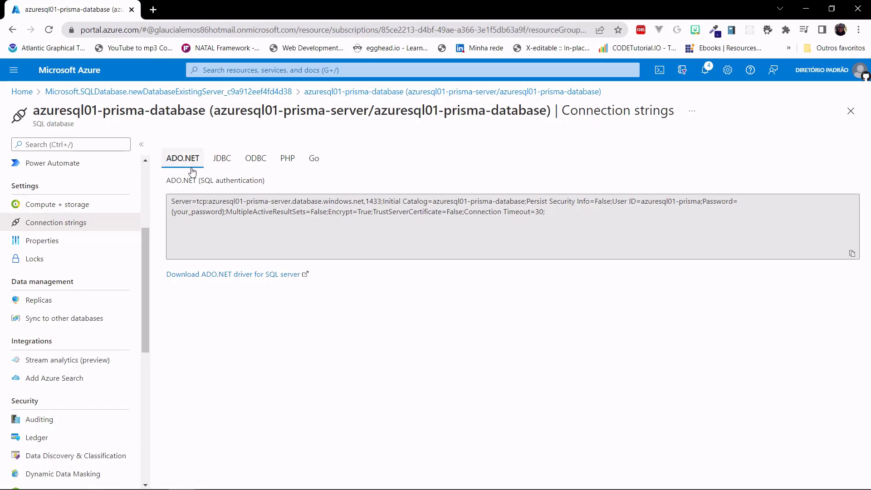
pyautogui.scroll(-3, 29, 300)
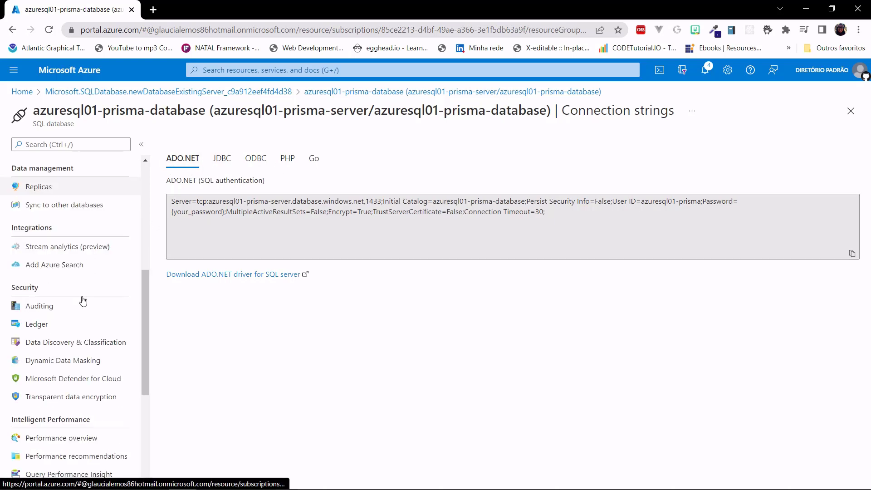
pyautogui.scroll(-2, 29, 300)
pyautogui.scroll(7, 82, 300)
pyautogui.scroll(2, 82, 300)
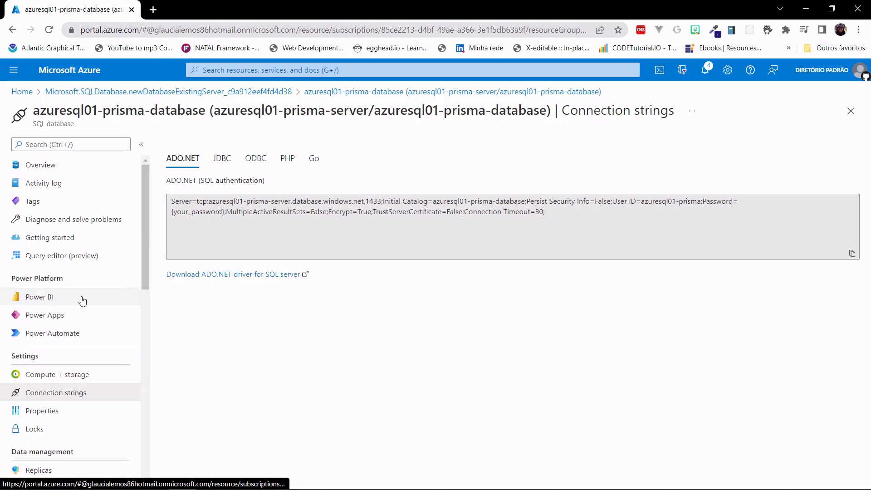
# Copy the server name azuresql01-prisma-server.database.windows.net into the Notepad notes.
pyautogui.click(41, 165)
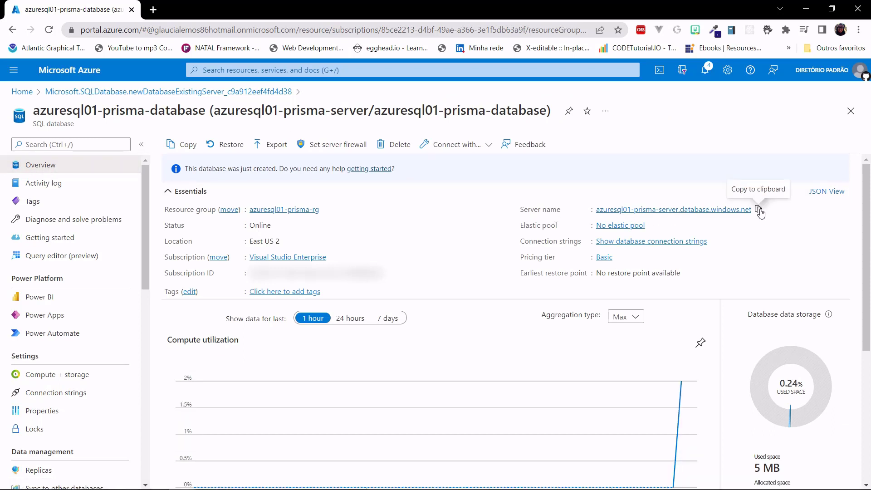
pyautogui.click(758, 210)
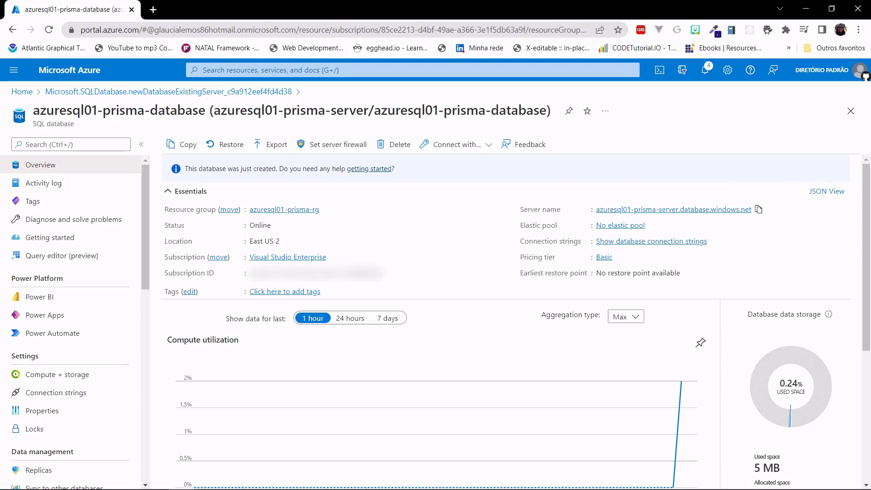
pyautogui.hotkey('alt', 'Tab')
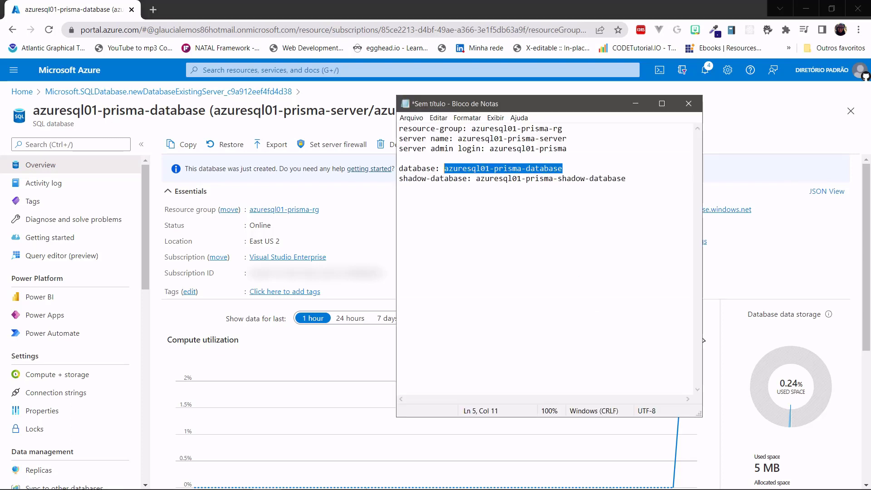
pyautogui.click(647, 179)
pyautogui.hotkey('ctrl', 'v')
pyautogui.hotkey('alt', 'Tab')
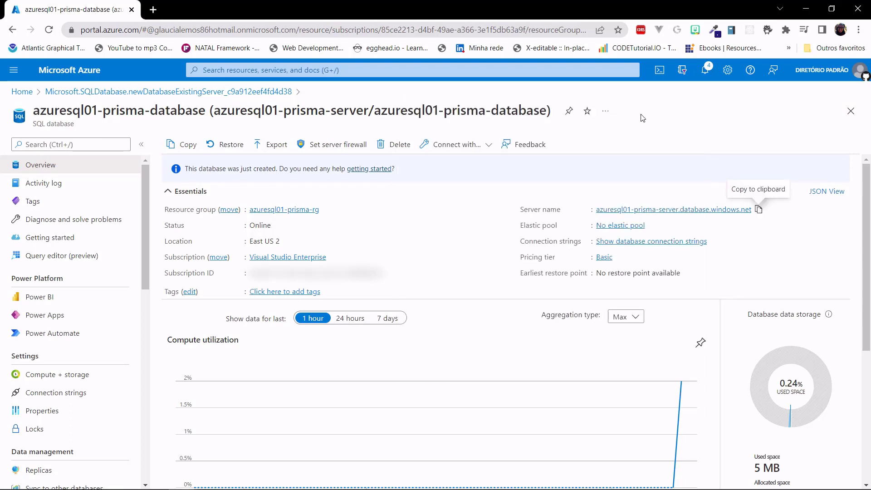
# From the portal home, find Azure SQL and open azuresql01-prisma-server's SQL databases list.
pyautogui.click(22, 92)
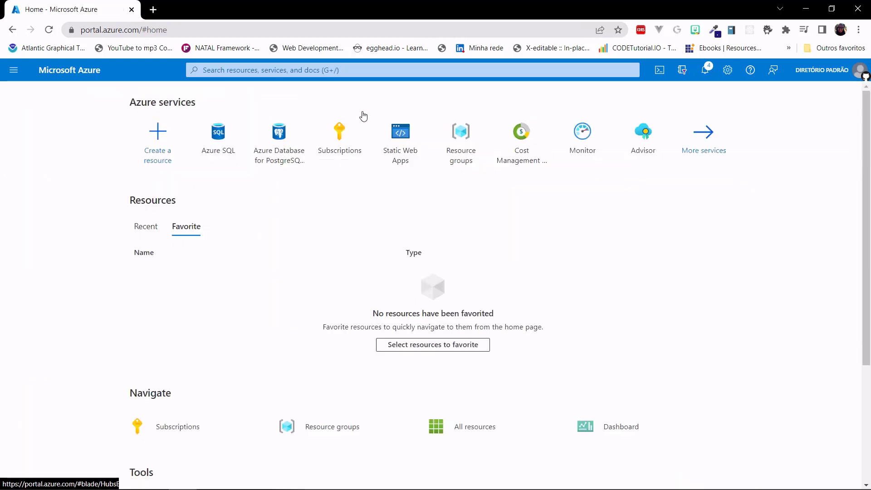
pyautogui.click(295, 70)
pyautogui.write('azure sql')
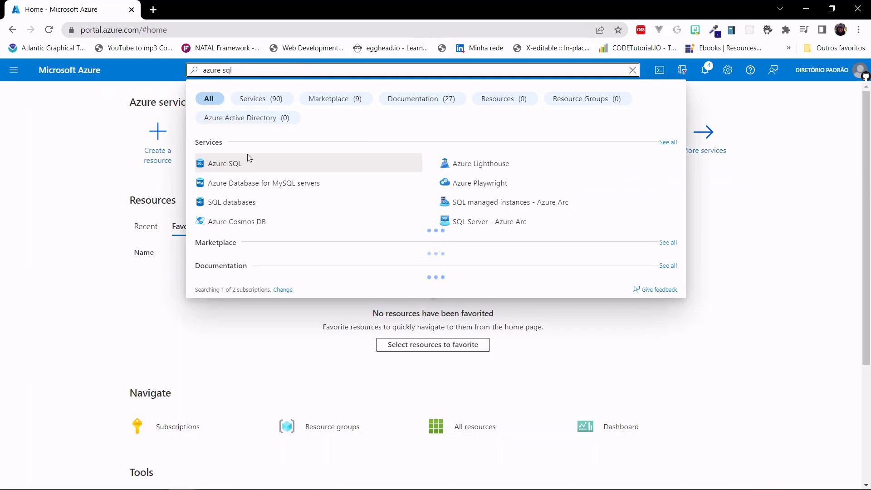
pyautogui.click(219, 201)
pyautogui.click(225, 71)
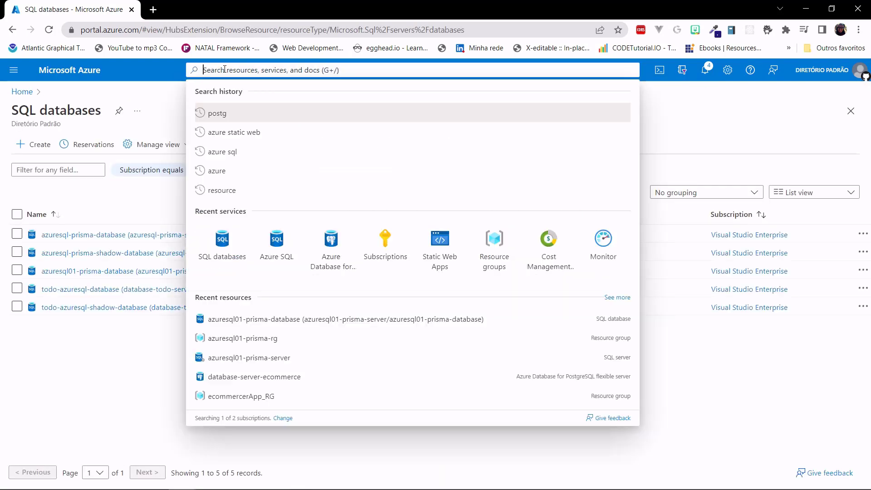
pyautogui.write('az')
pyautogui.click(276, 238)
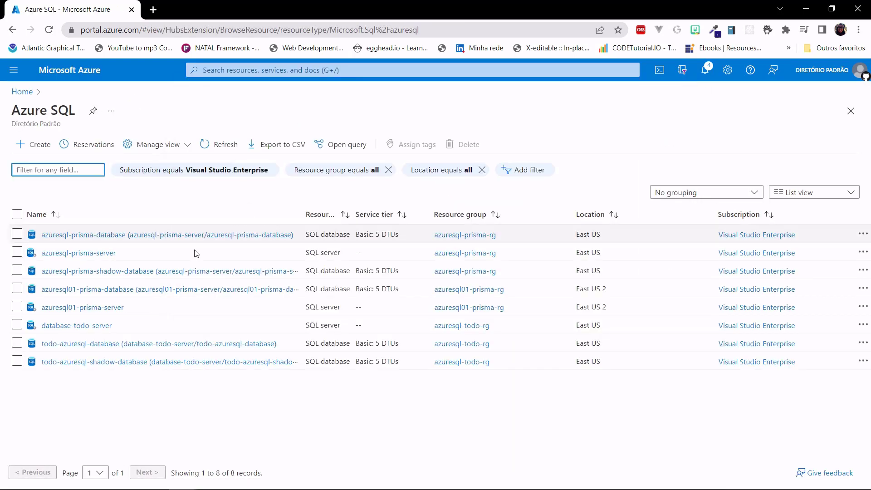
pyautogui.click(82, 307)
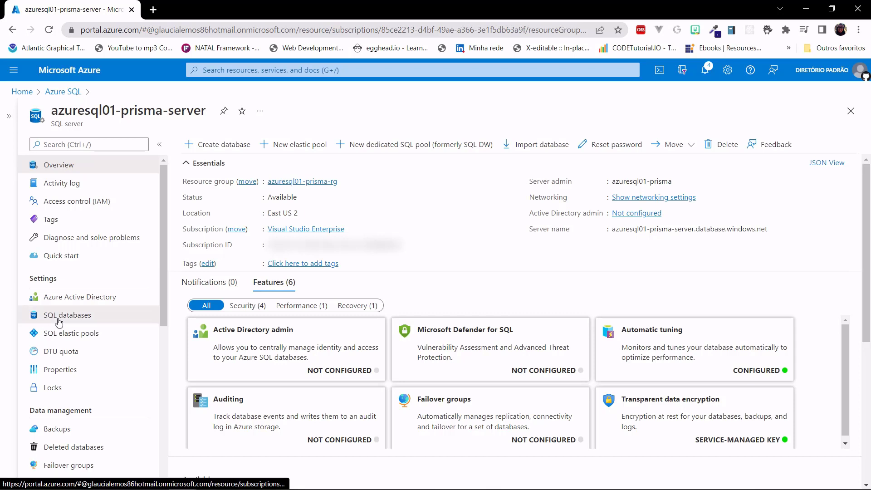
pyautogui.click(60, 316)
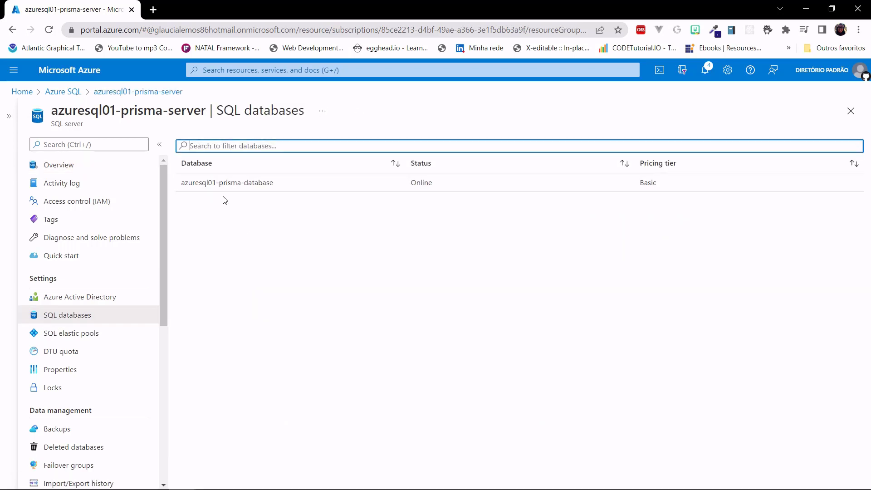